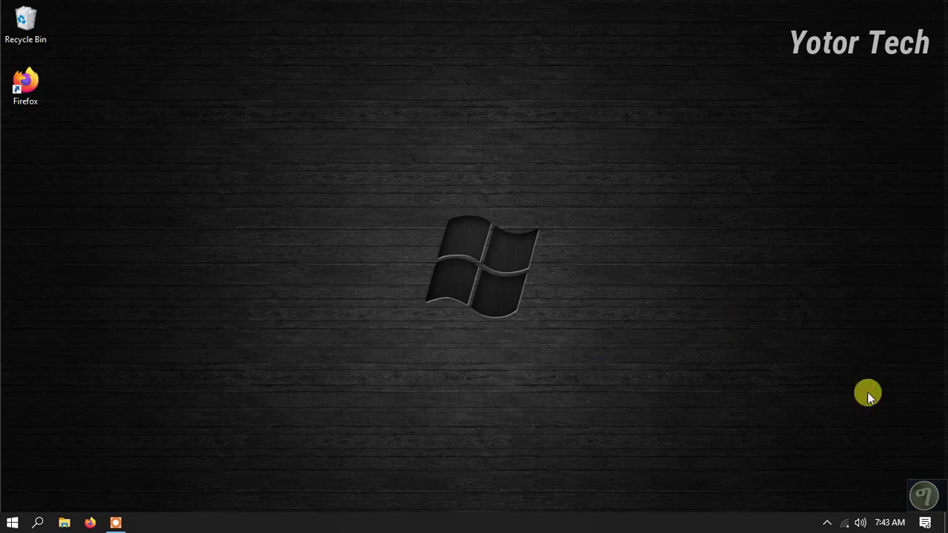
Confirm the PC is connected to the AMEN Wi-Fi network, then launch Firefox
click(844, 526)
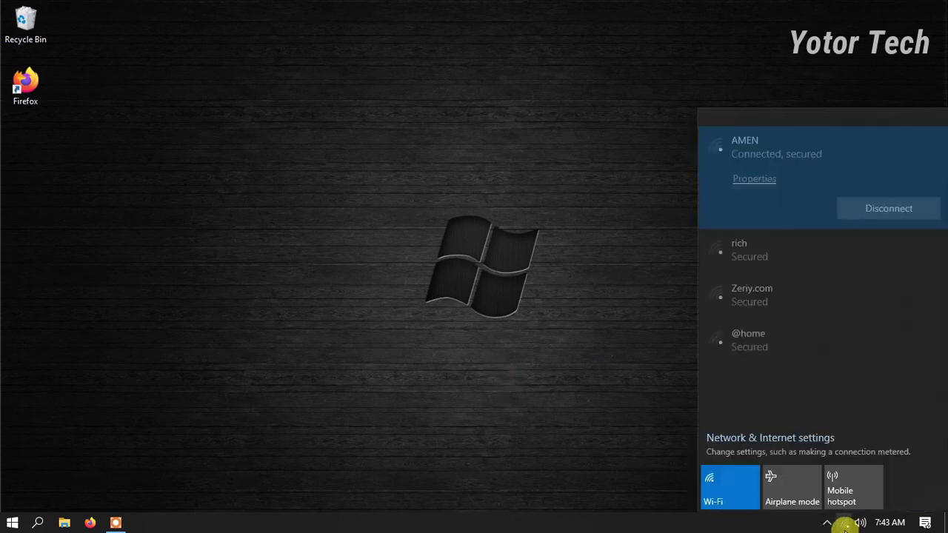
click(740, 140)
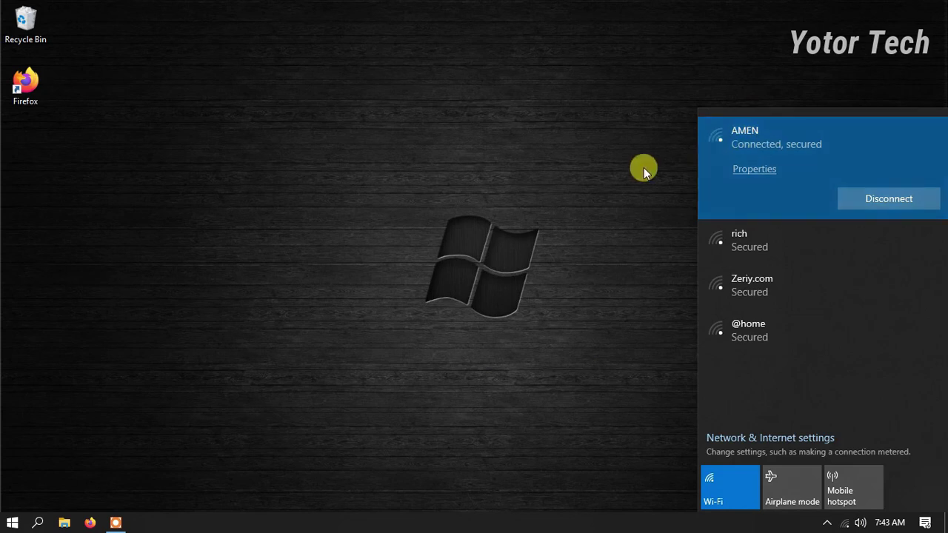
click(429, 234)
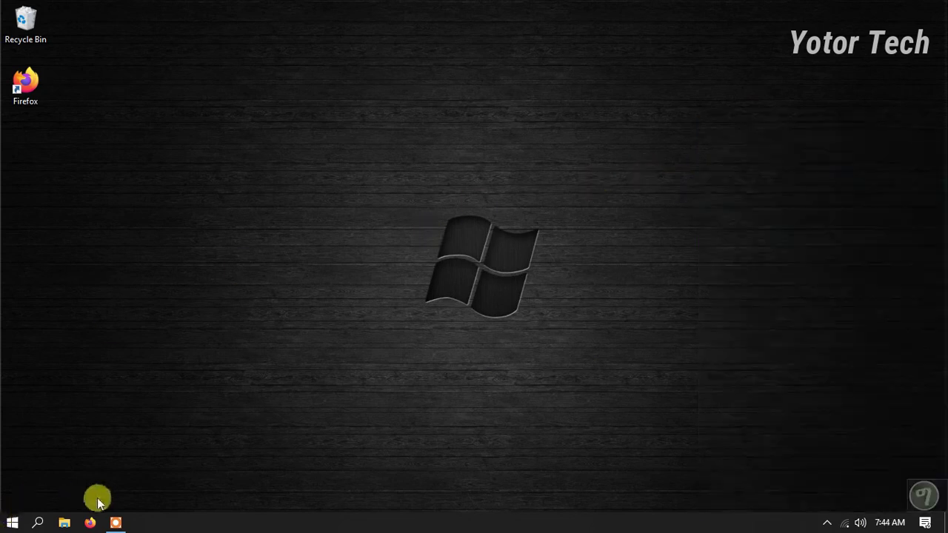
click(94, 525)
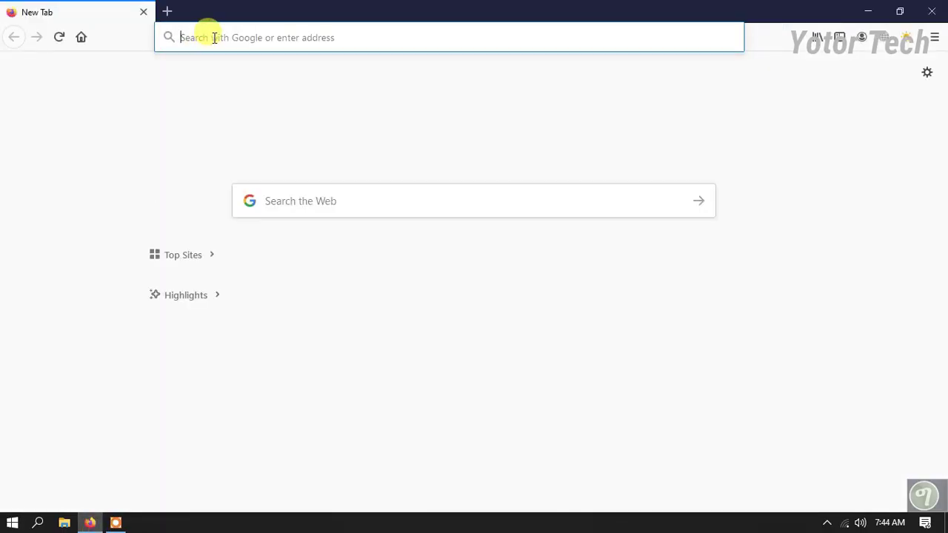
Load the router's login page at 192.168.1.1
text(192)
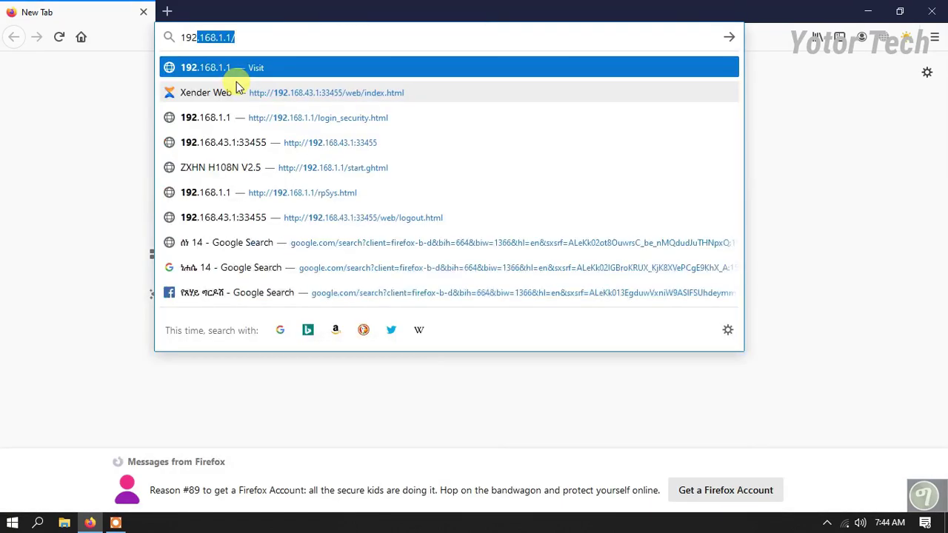
text(.16)
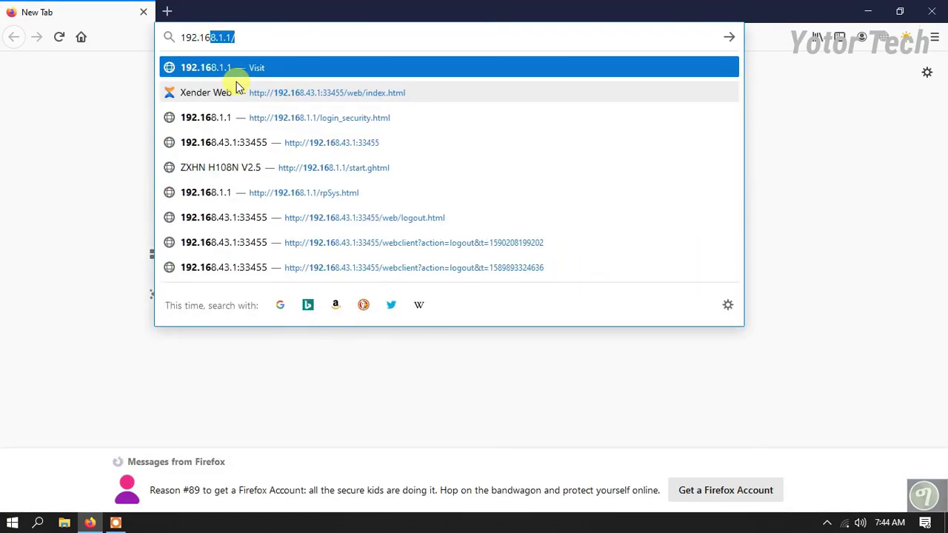
text(8.1.1)
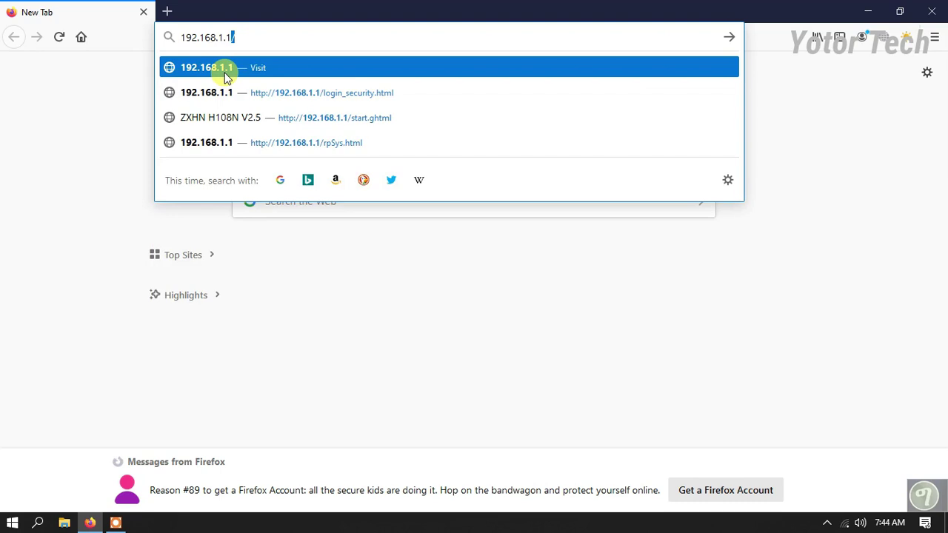
key(Return)
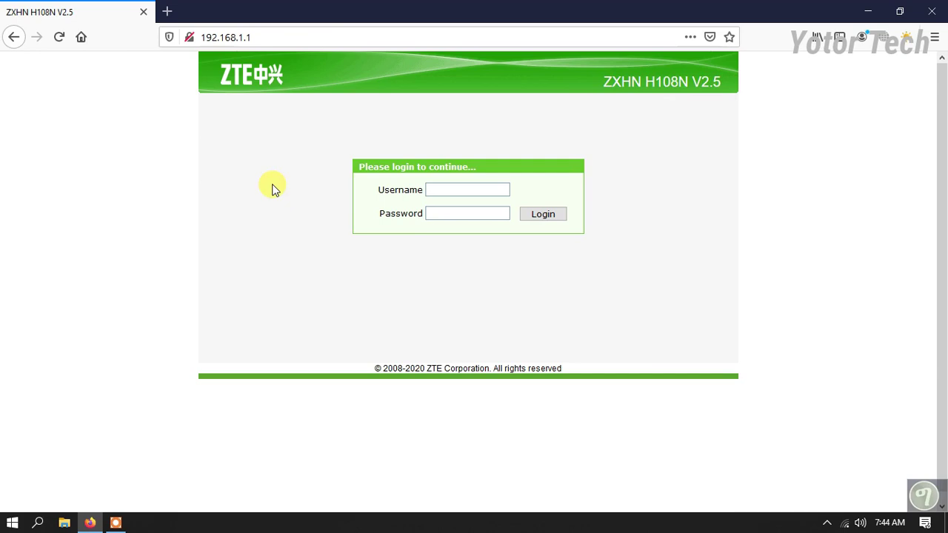
Sign in to the router as admin with the current administrator password
click(437, 190)
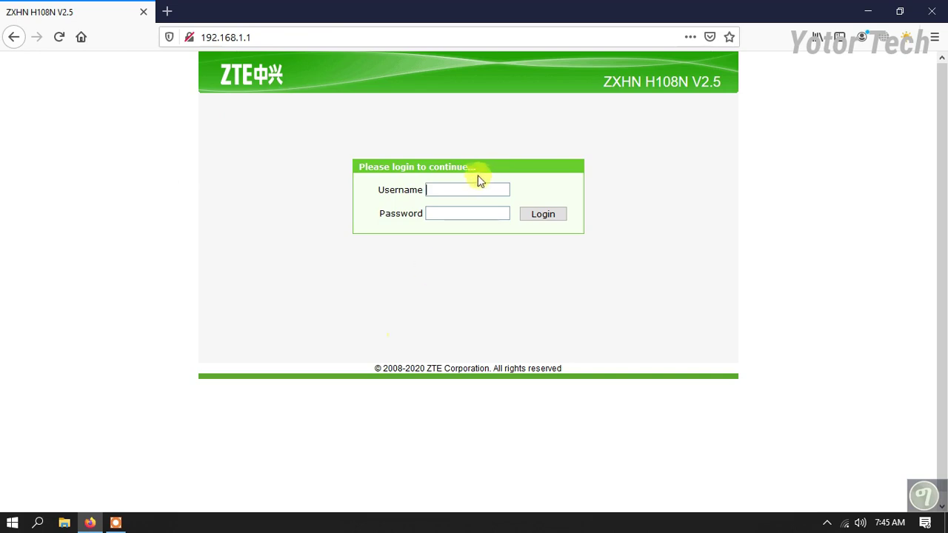
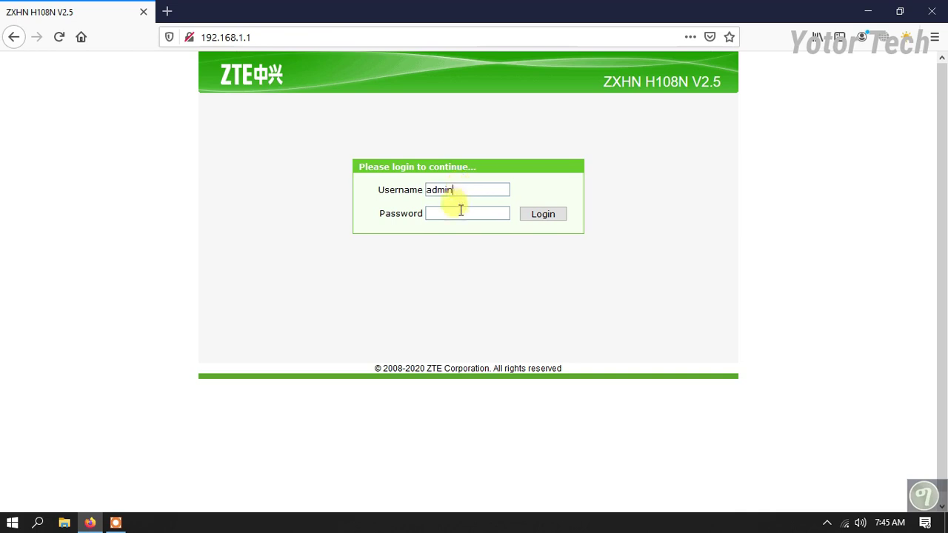
click(461, 214)
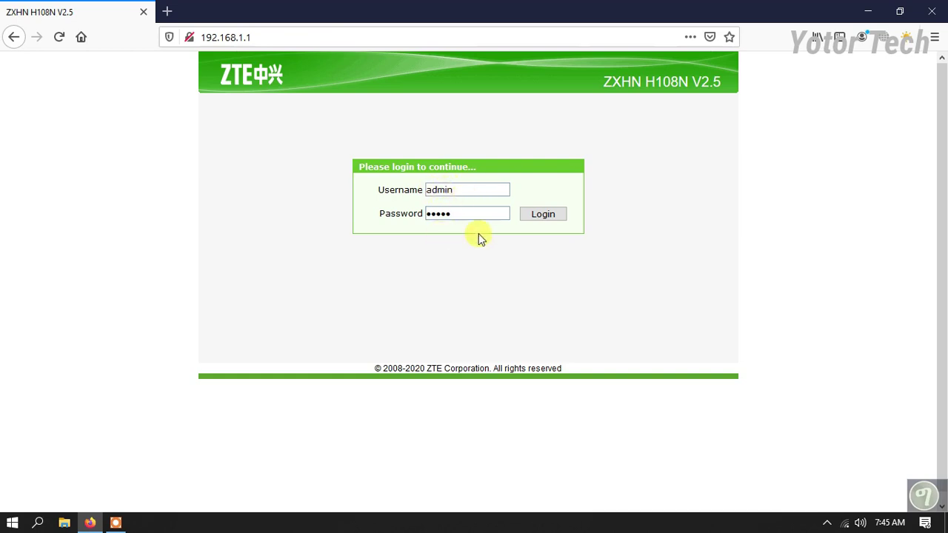
click(542, 216)
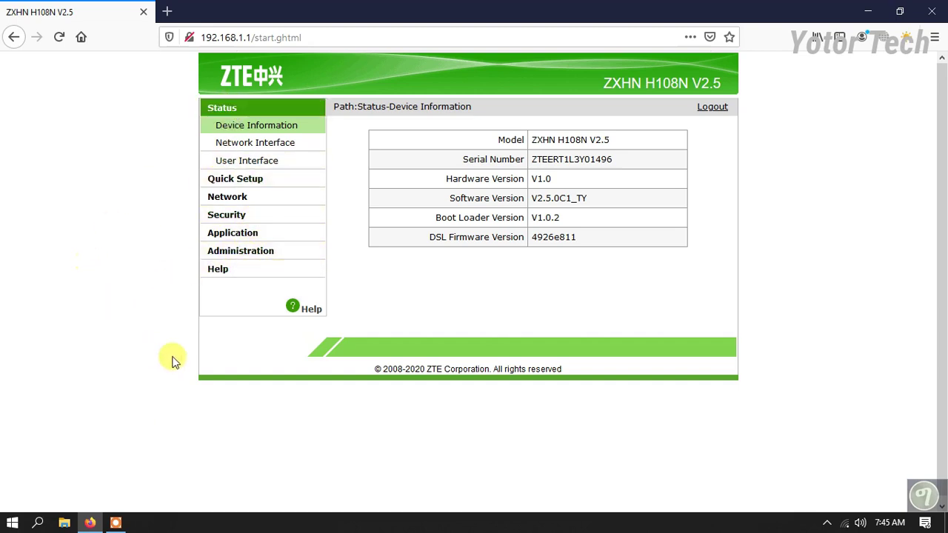
Go to Administration > User Management
click(248, 253)
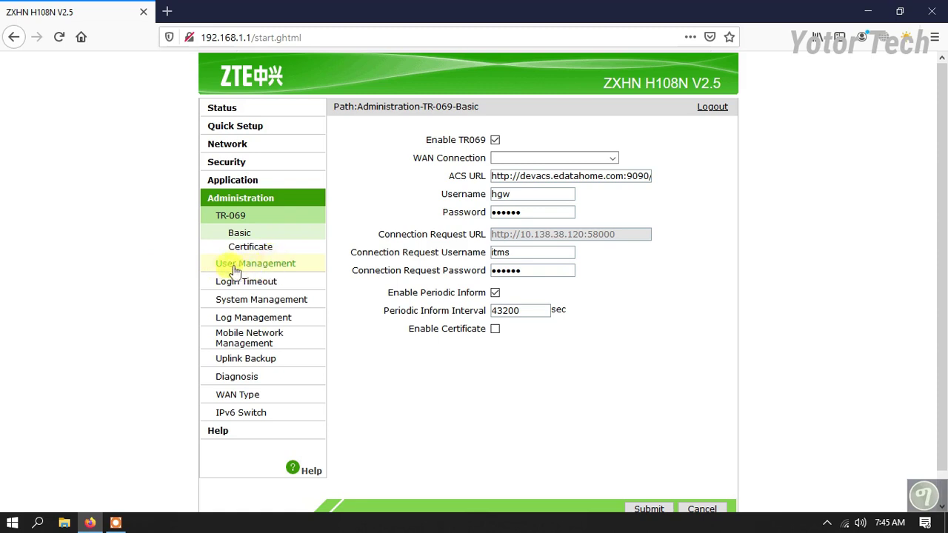
click(243, 271)
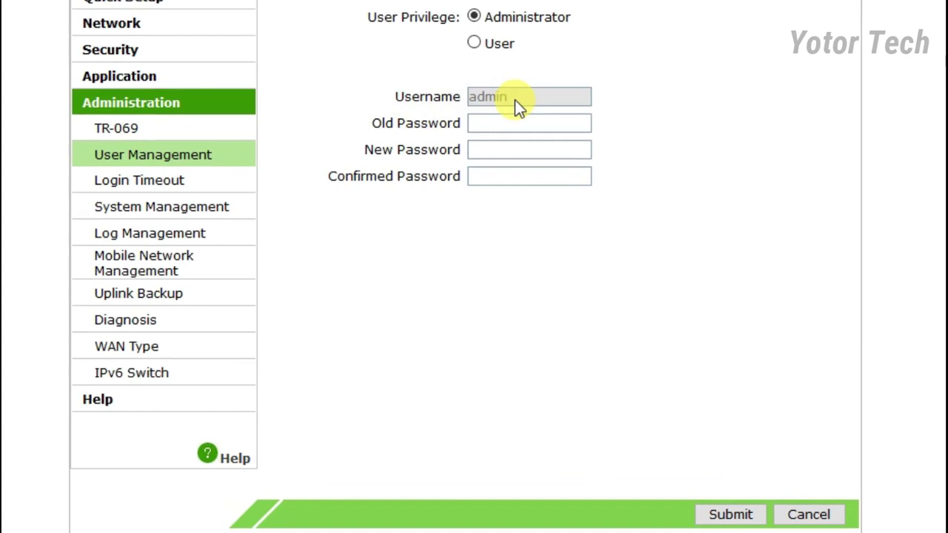
Enter the old password, a new administrator password and its confirmation, and save the change
click(503, 123)
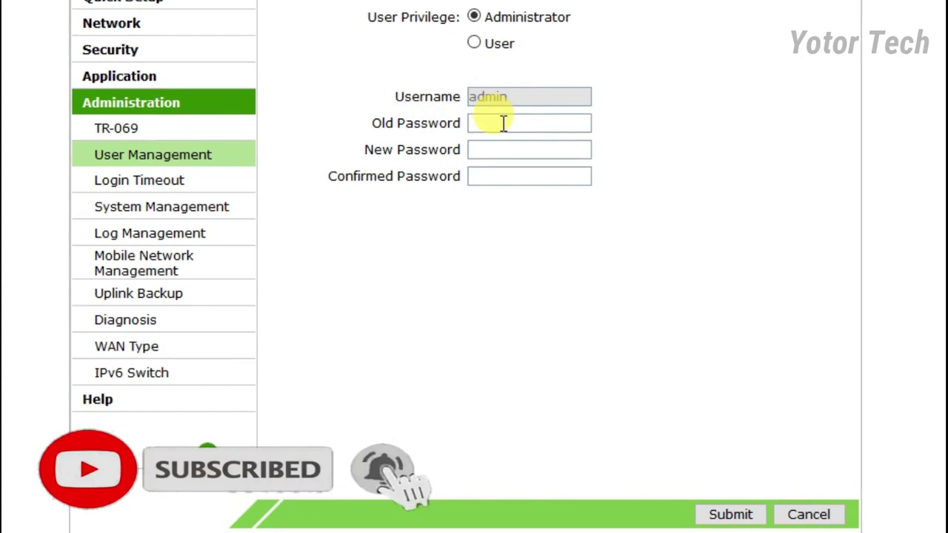
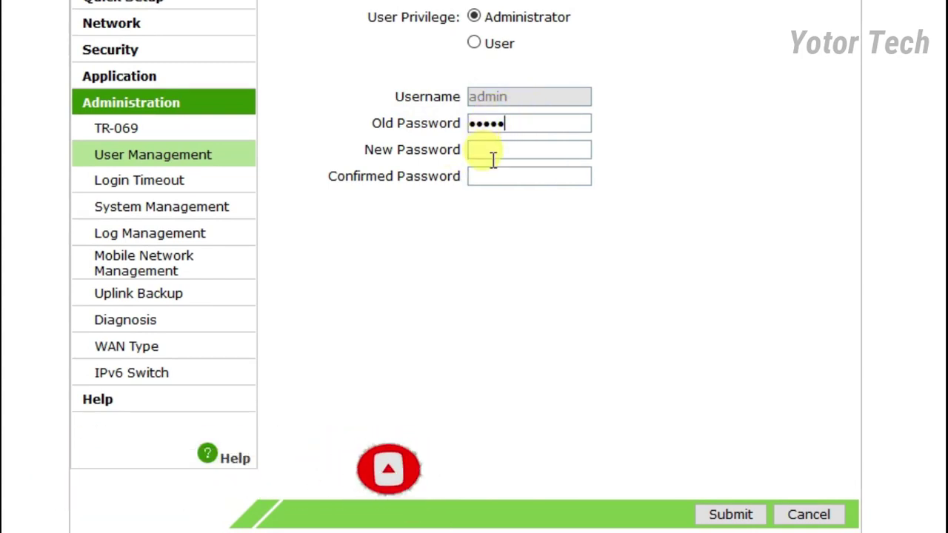
click(489, 152)
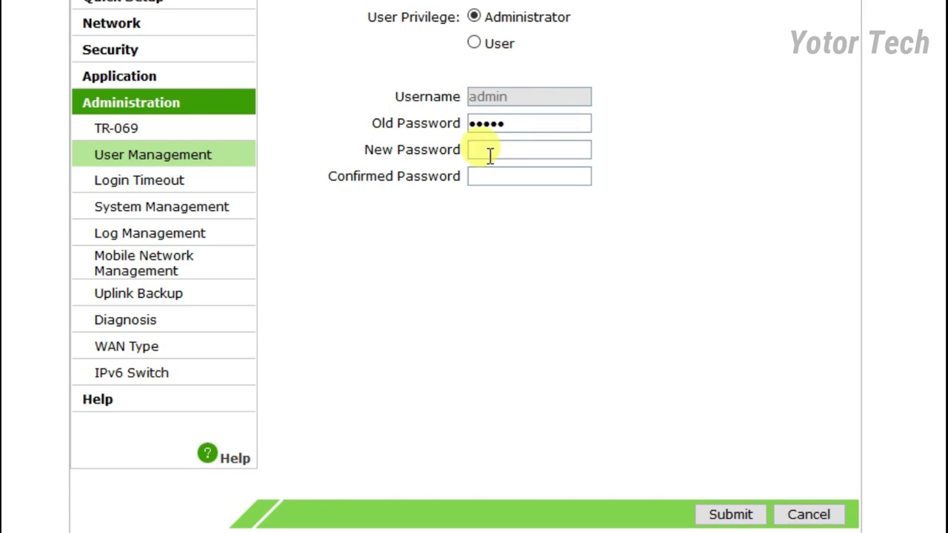
click(490, 179)
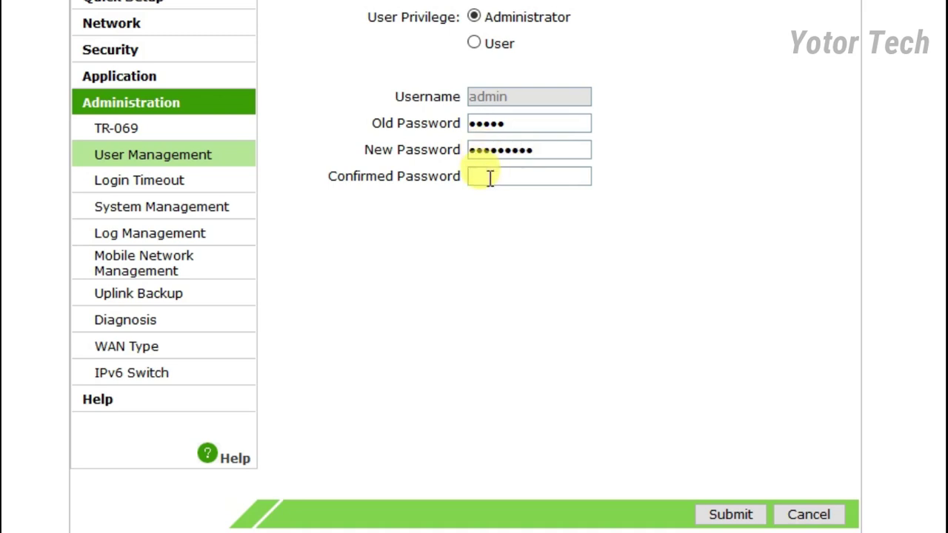
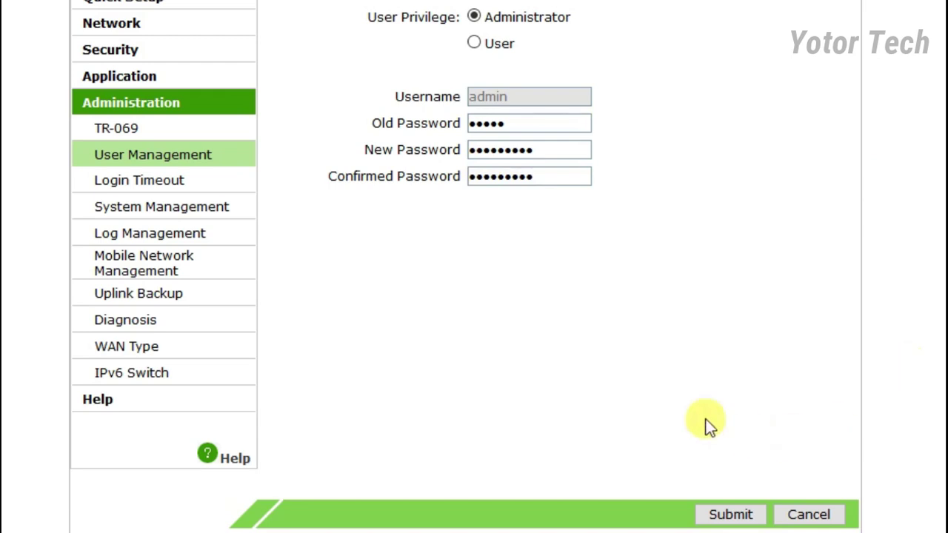
click(714, 510)
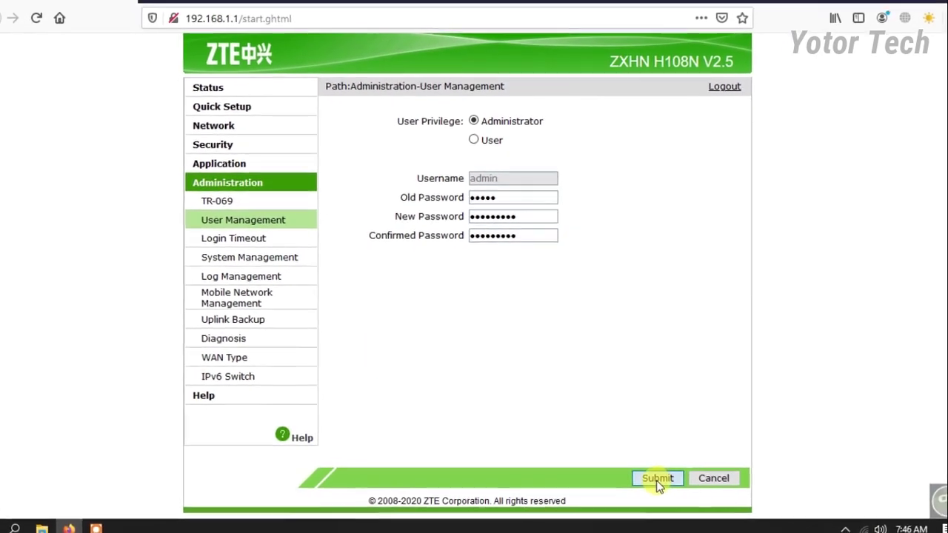
click(668, 485)
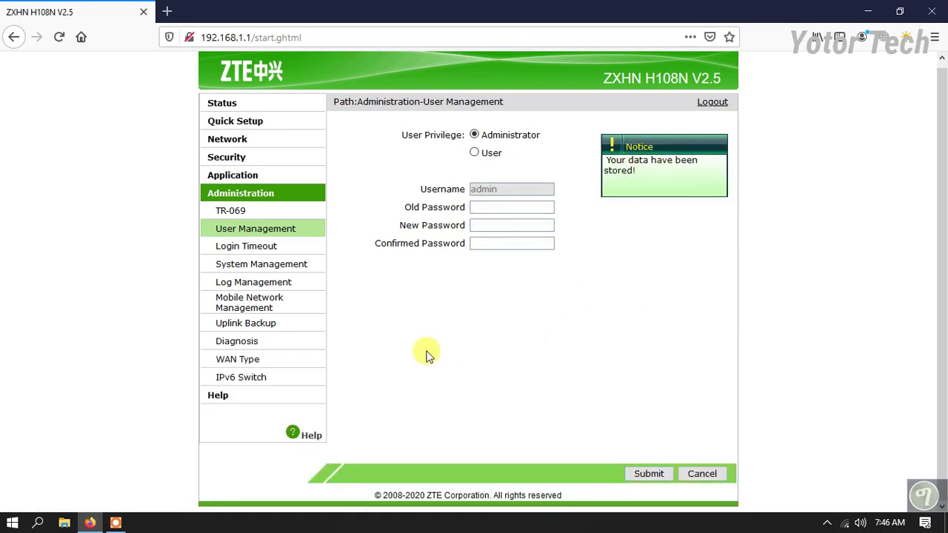
Strip start.ghtml from the address to reload the 192.168.1.1 login page
click(59, 39)
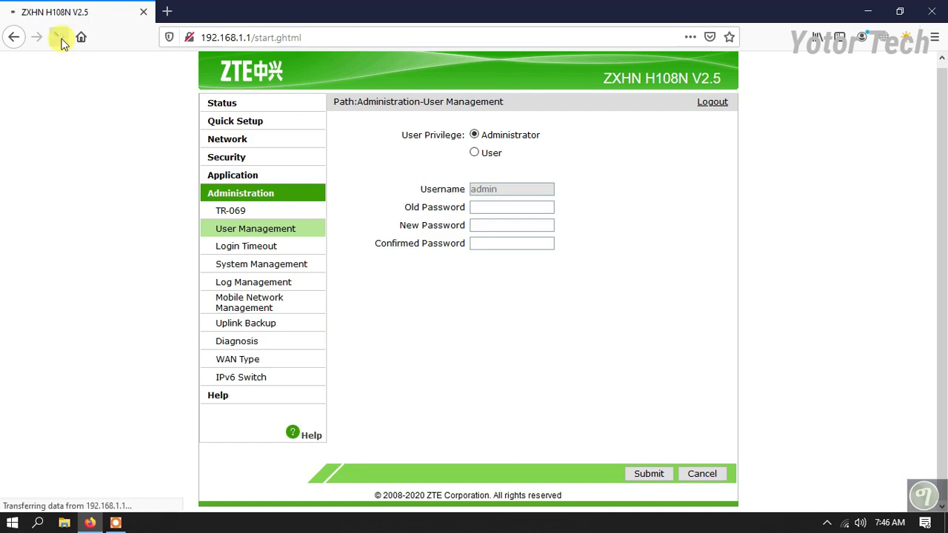
click(325, 38)
drag(326, 38, 253, 39)
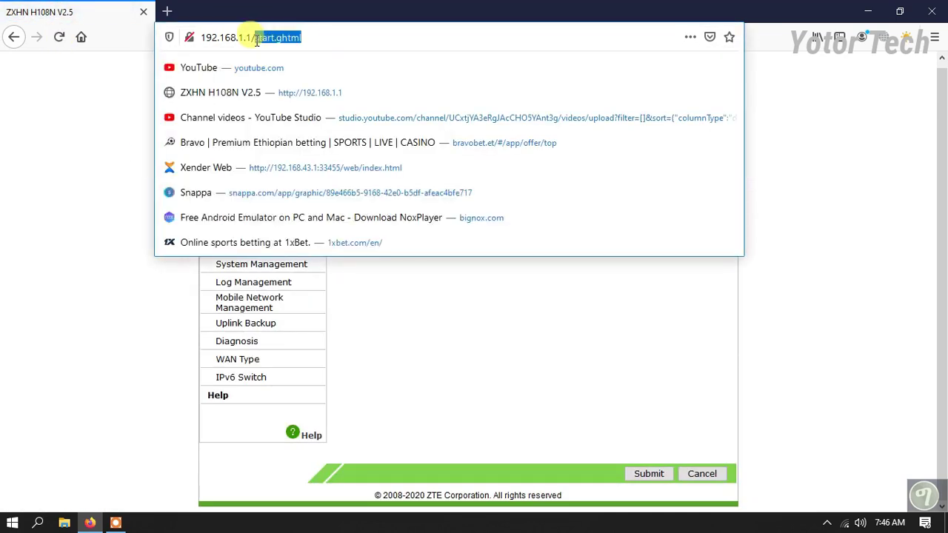
key(BackSpace)
key(Return)
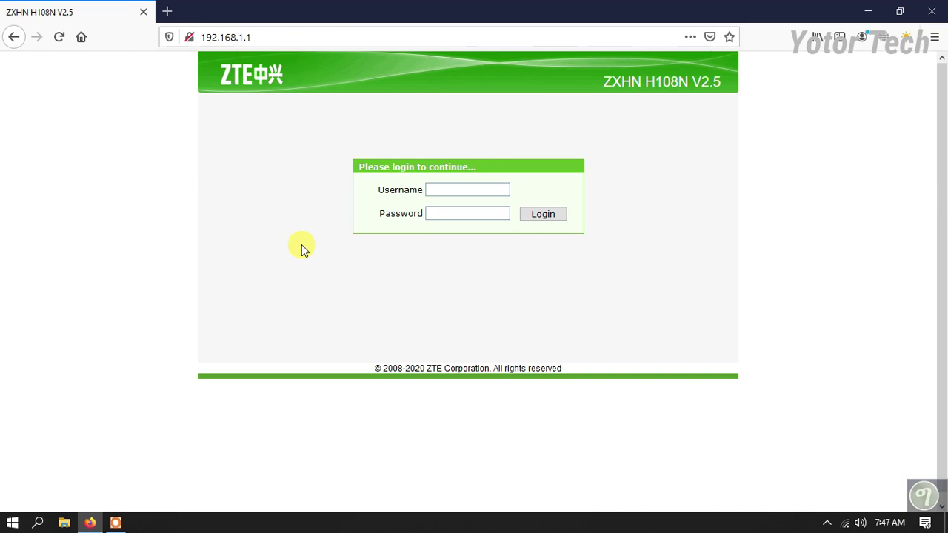
Enter admin as the username and bring up the password field's context menu
click(461, 191)
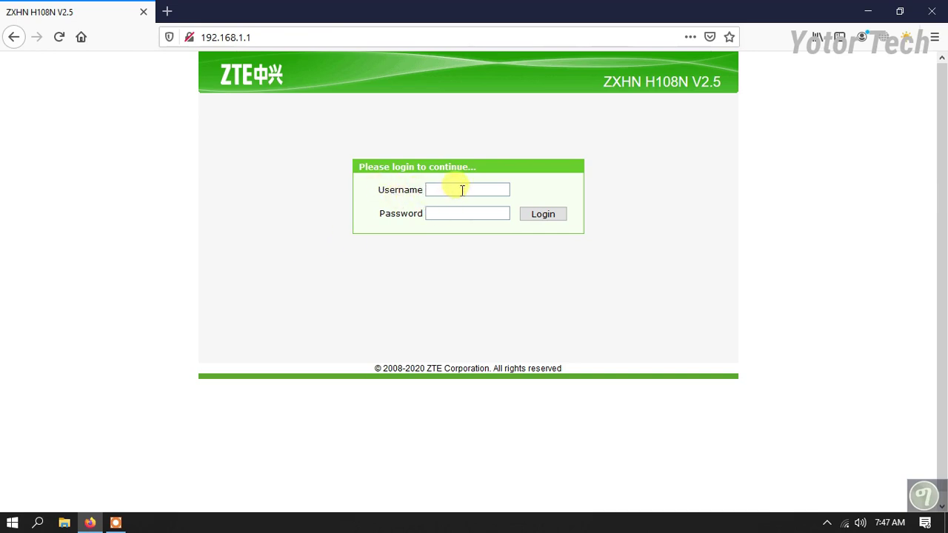
text(admin)
click(437, 213)
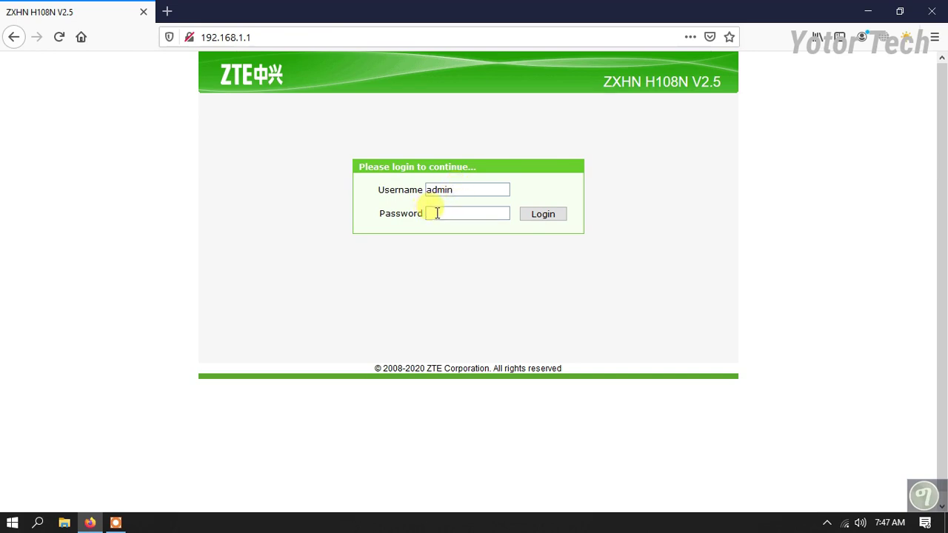
right_click(437, 213)
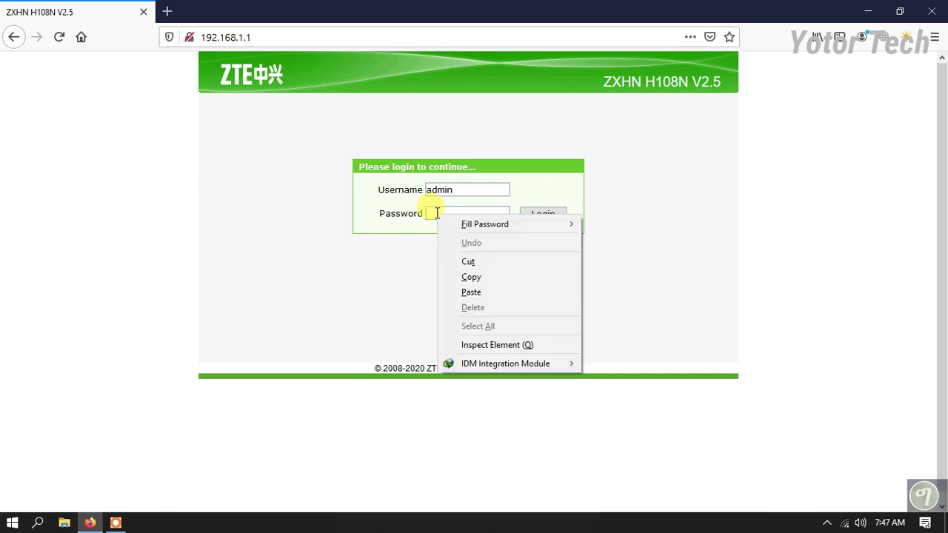
Inspect the password field and change its type attribute from password to text
click(479, 345)
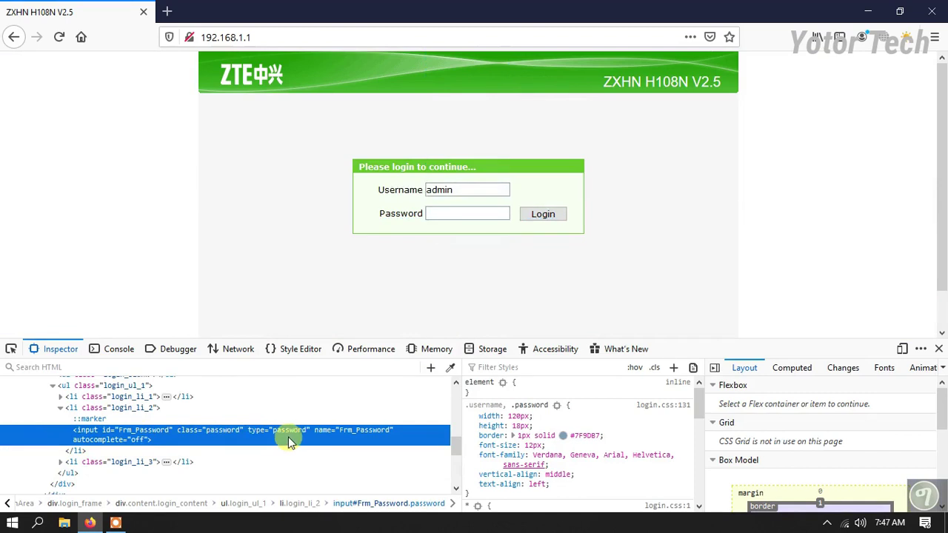
double_click(295, 430)
text(te)
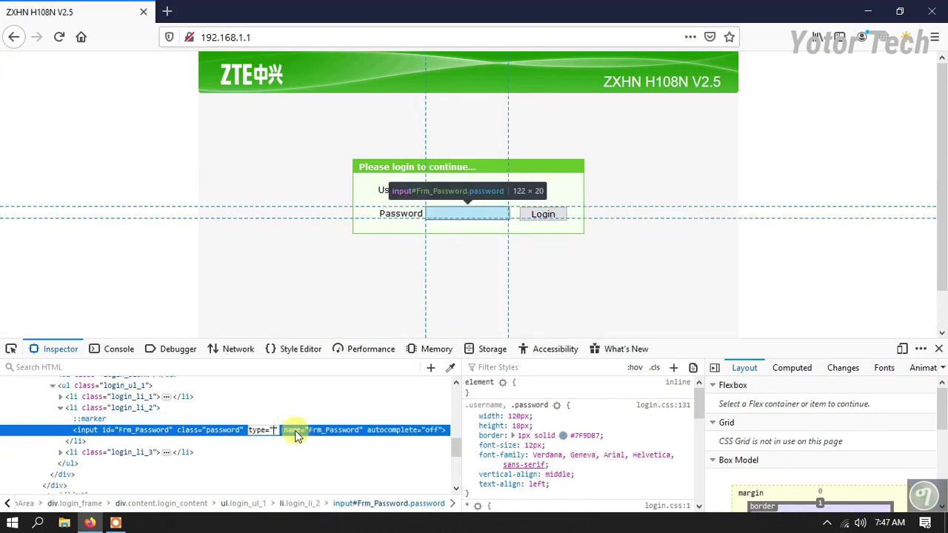
text(xt)
key(Return)
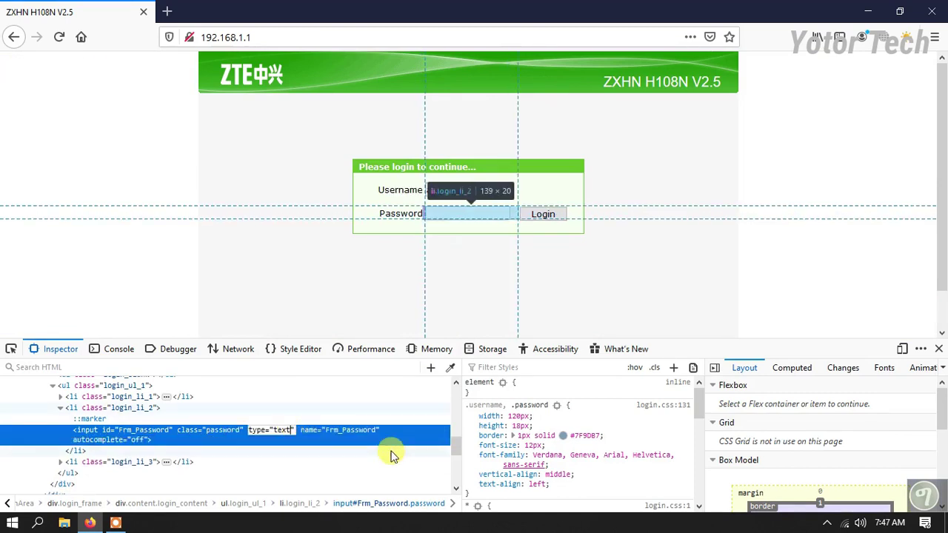
Log in with the new administrator password, now visible, and close Developer Tools
click(469, 214)
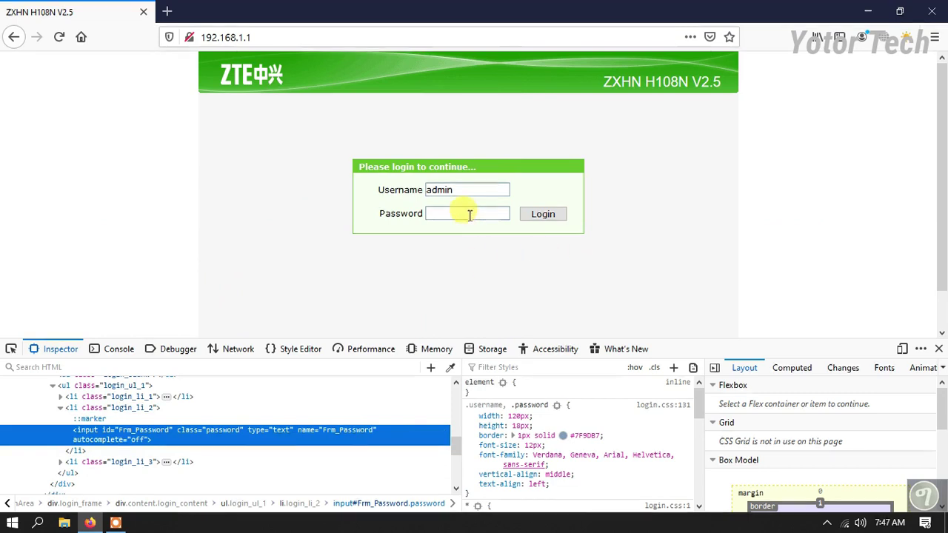
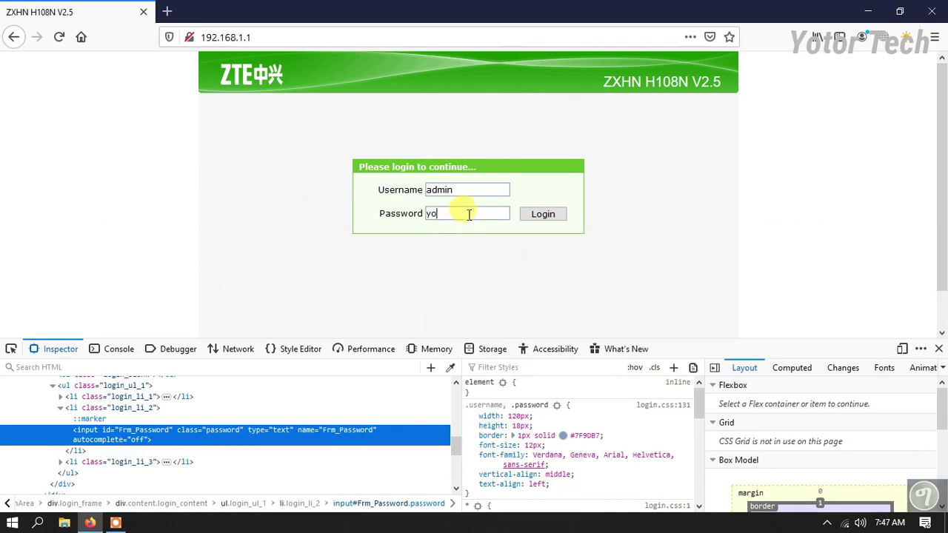
click(540, 220)
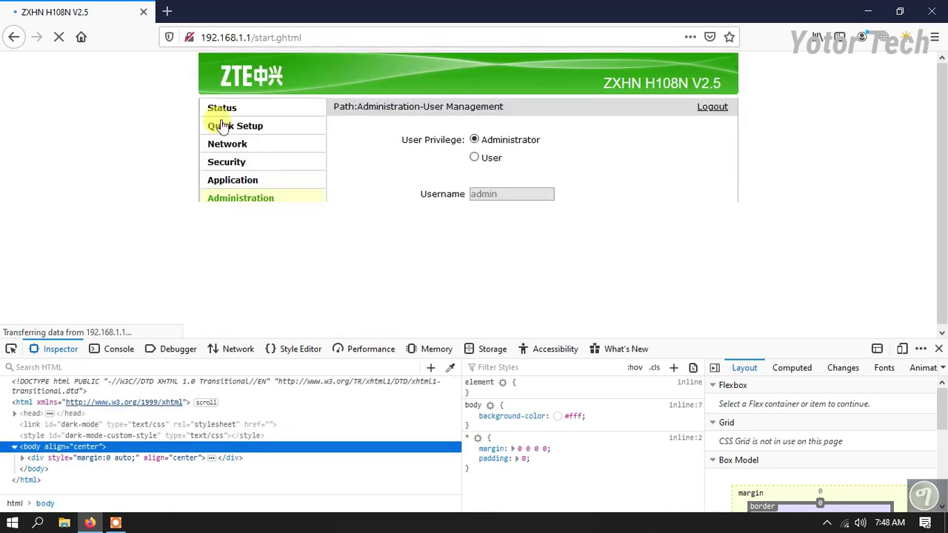
click(941, 350)
click(226, 111)
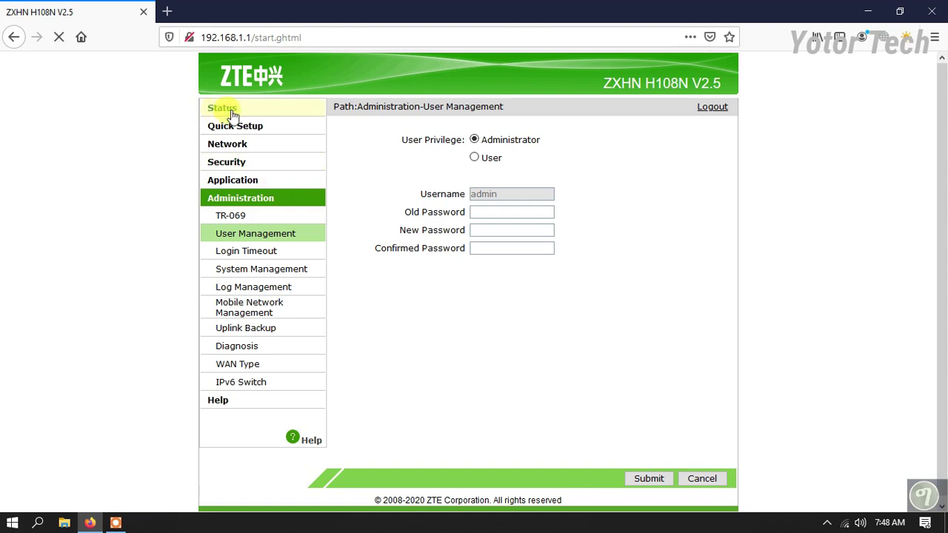
Log out, then attempt login as admin with the old password, getting the error
click(717, 108)
click(451, 185)
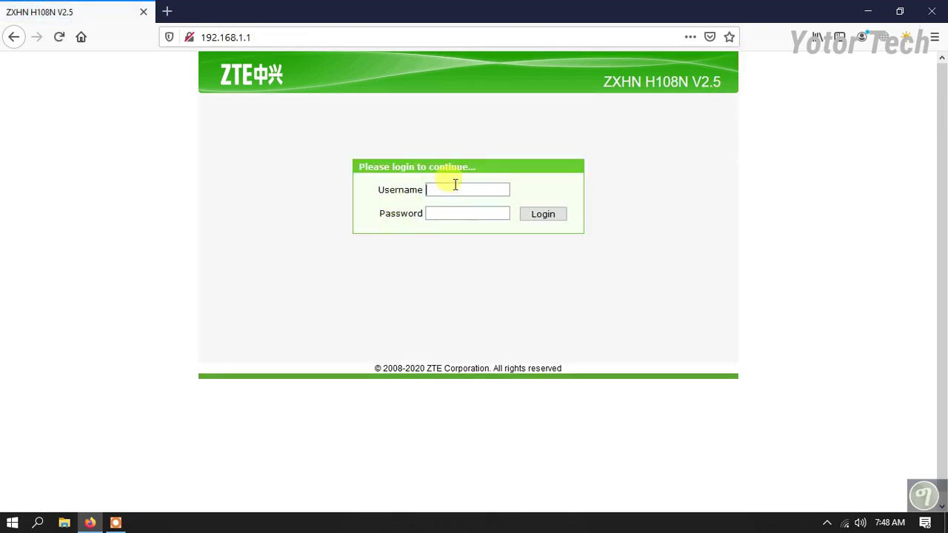
click(446, 214)
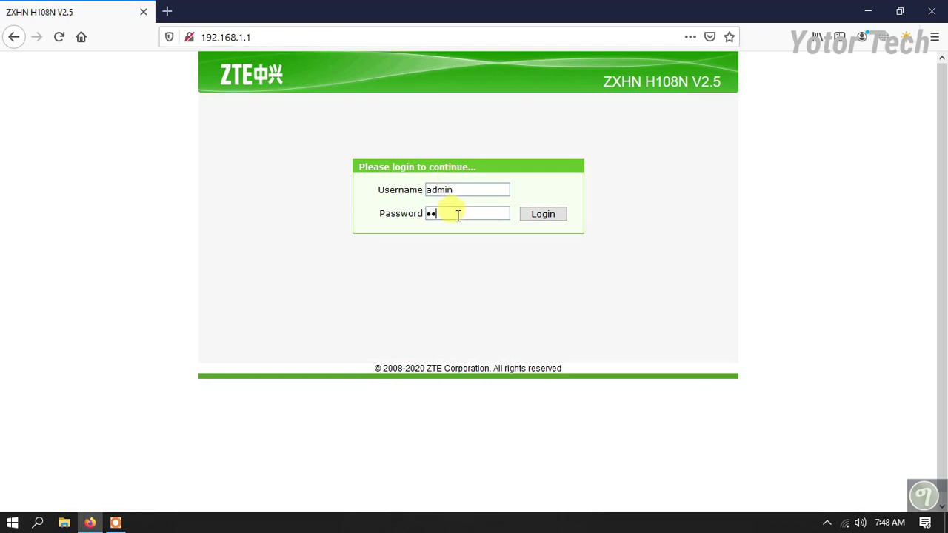
click(543, 214)
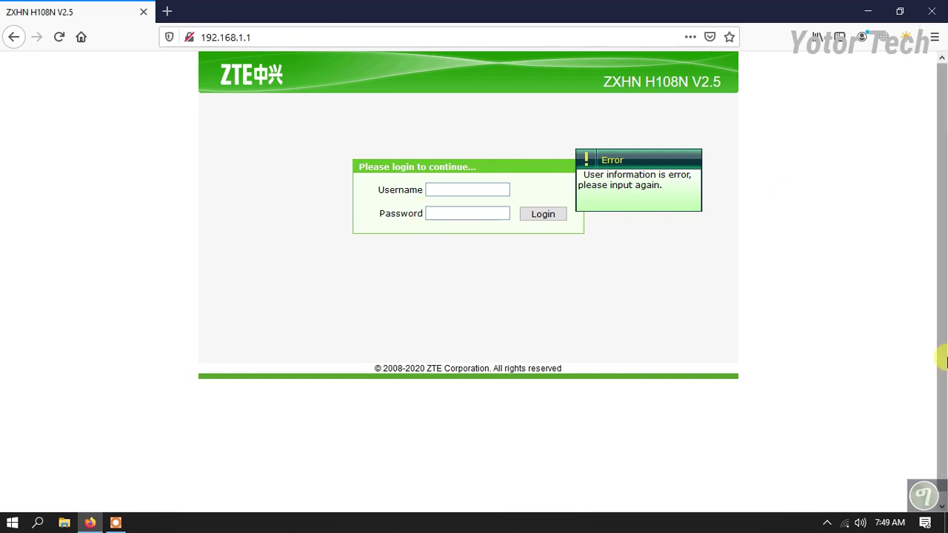
click(845, 522)
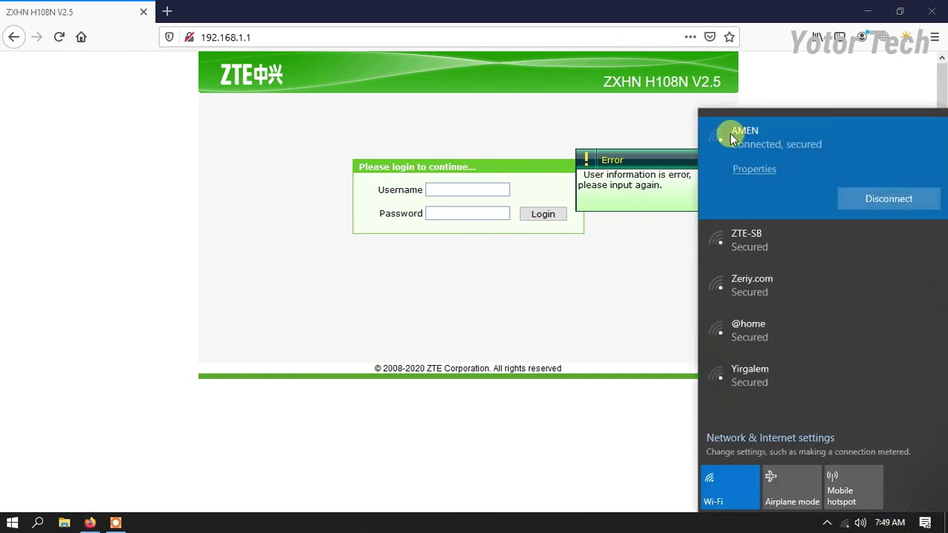
click(440, 362)
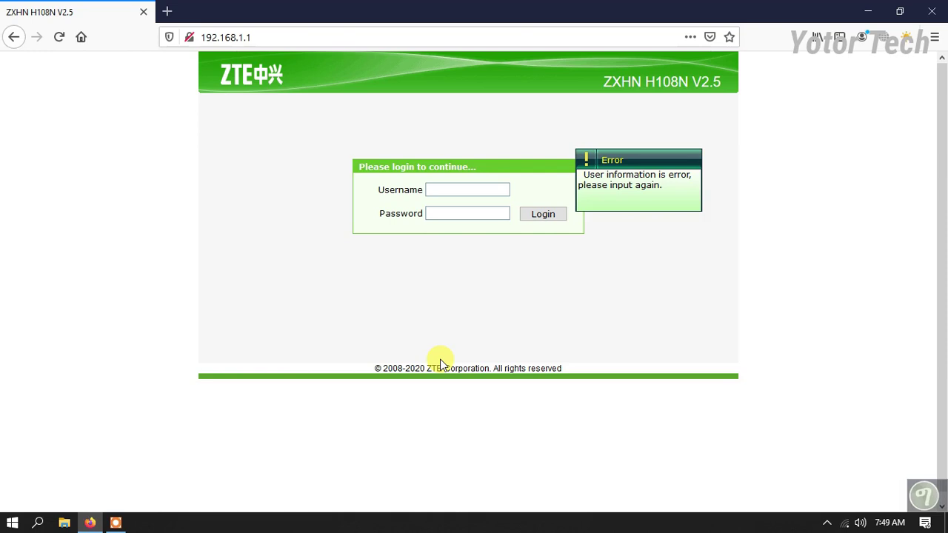